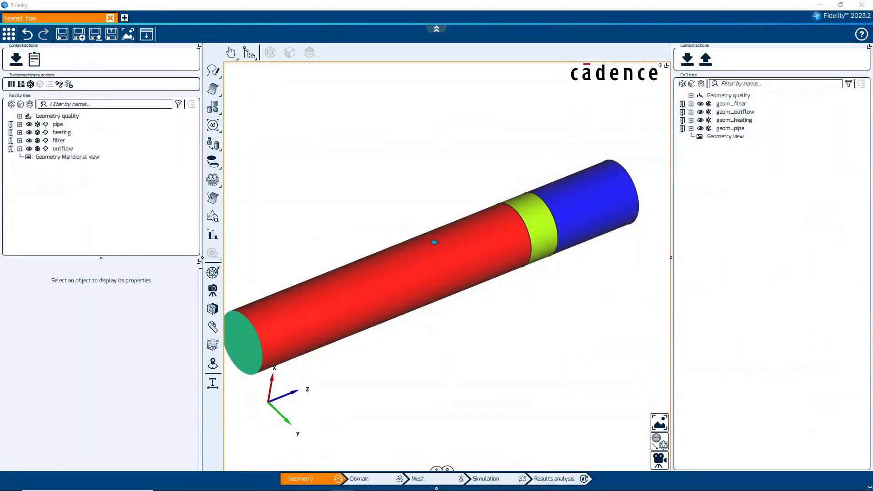
Inspect the geom_pipe, geom_heating, geom_filter and geom_outflow bodies one by one, then clear the selection
{"action": "left_click", "coordinate": [740, 129]}
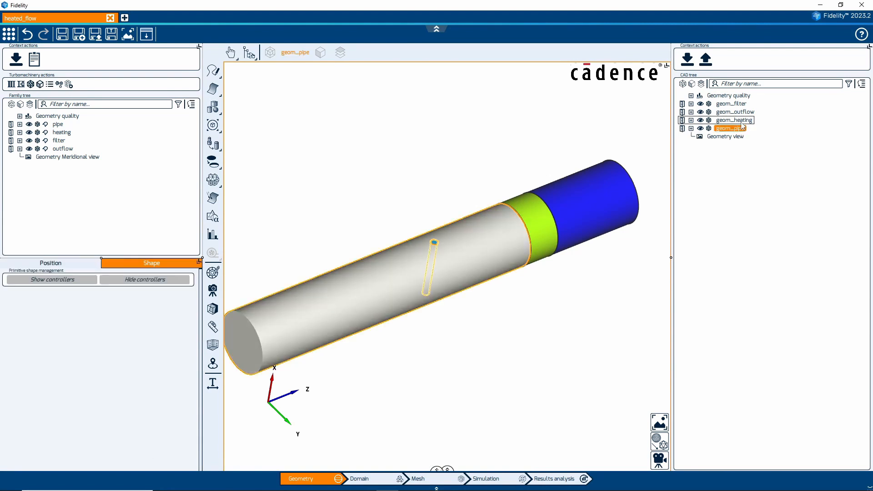
{"action": "left_click", "coordinate": [741, 123]}
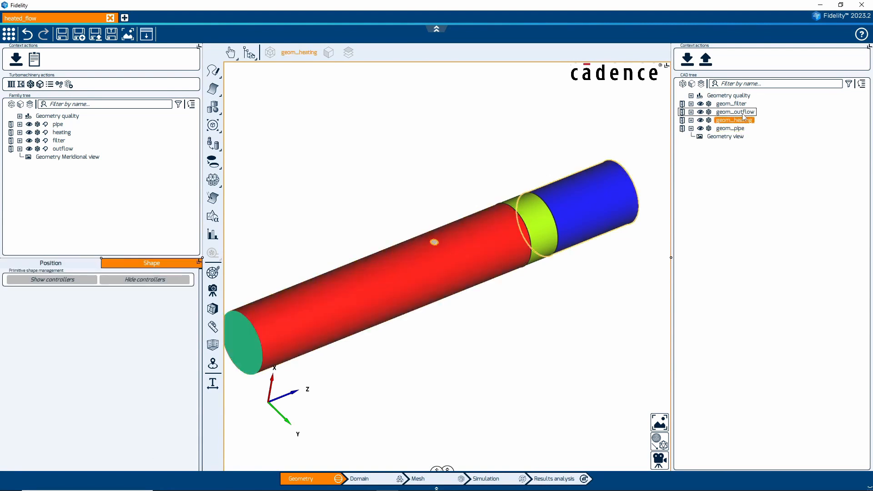
{"action": "left_click", "coordinate": [737, 104]}
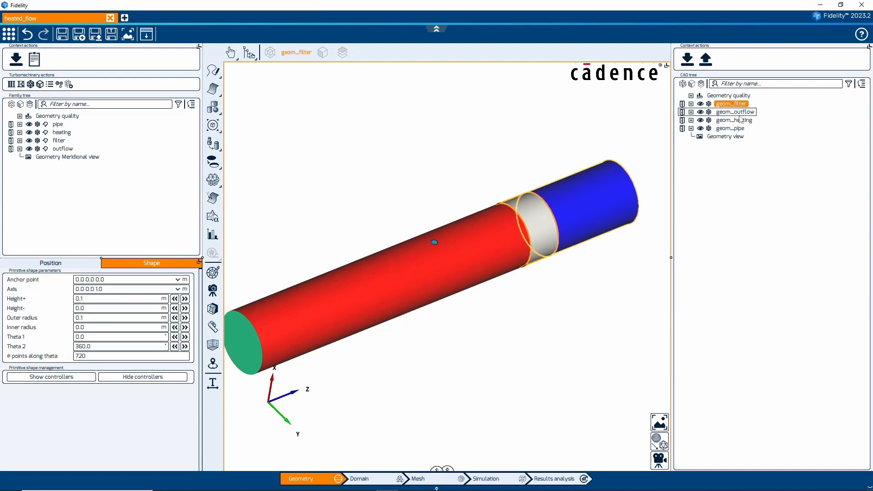
{"action": "left_click", "coordinate": [741, 113]}
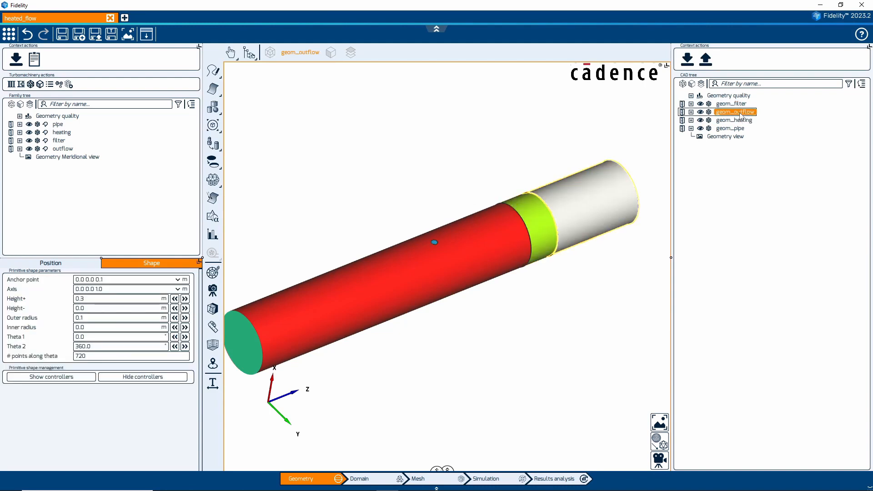
{"action": "left_click", "coordinate": [102, 184]}
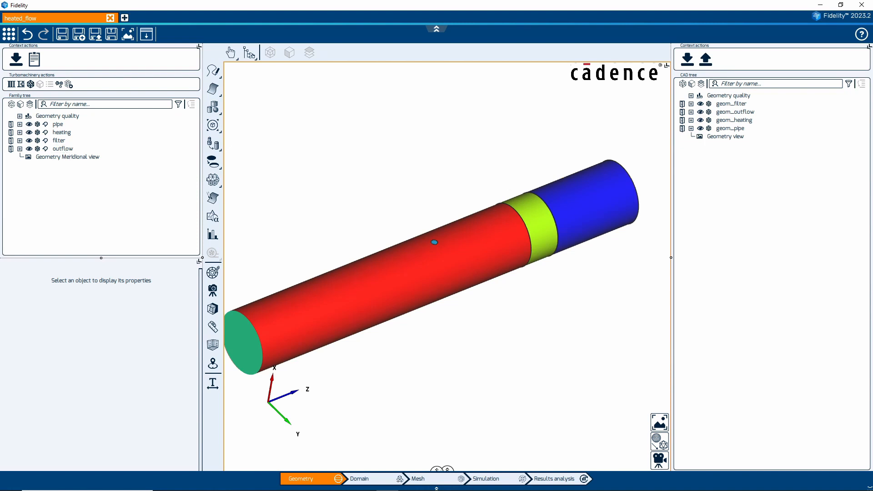
Review the mesh connection type of matching_to_filter, matching_to_outflow and matching_to_heating in the domain stage, individually and all together
{"action": "left_click", "coordinate": [381, 480]}
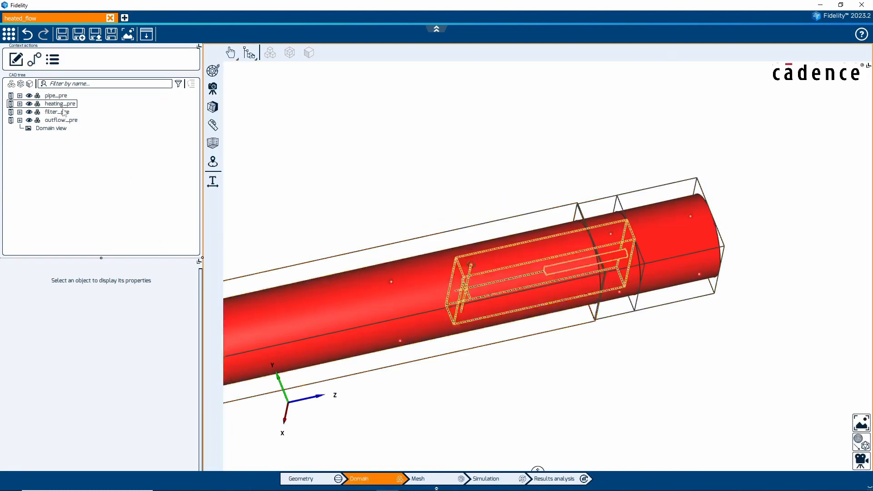
{"action": "left_click", "coordinate": [37, 65]}
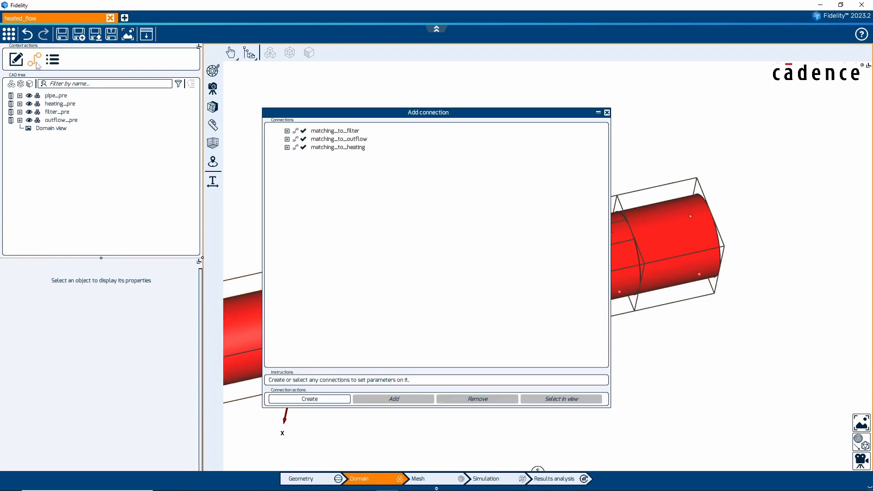
{"action": "left_click", "coordinate": [359, 132]}
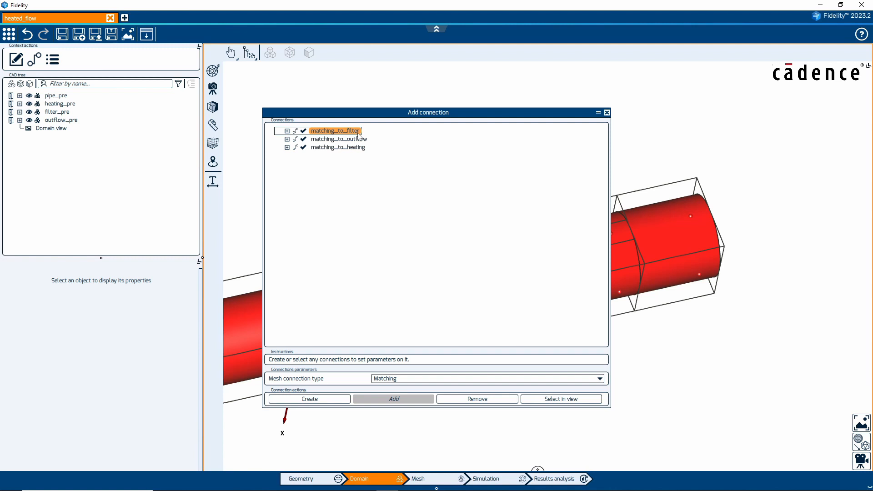
{"action": "left_click", "coordinate": [360, 148]}
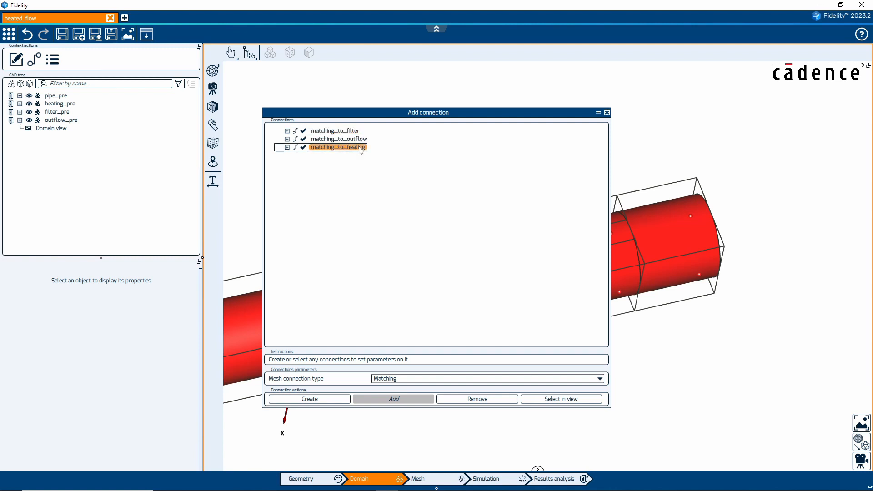
{"action": "left_click", "coordinate": [357, 131]}
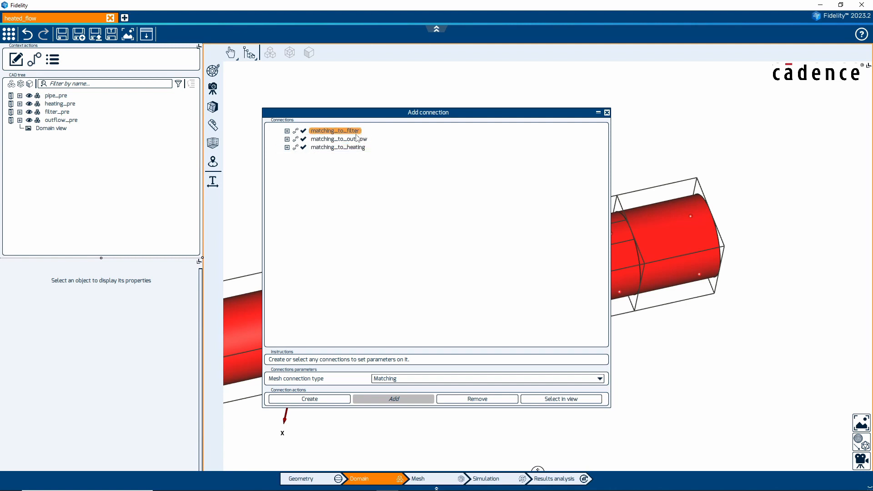
{"action": "left_click", "coordinate": [358, 138]}
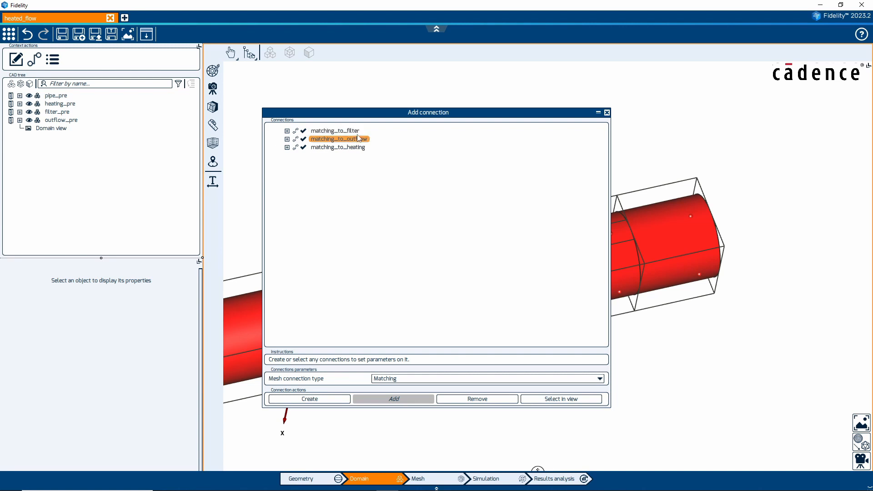
{"action": "key", "text": "Up"}
{"action": "left_click", "coordinate": [360, 148], "text": "shift"}
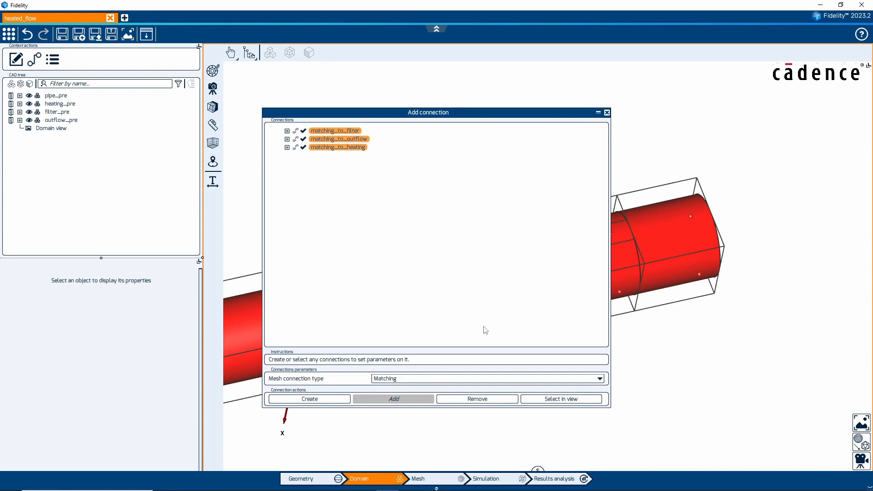
{"action": "left_click", "coordinate": [607, 115]}
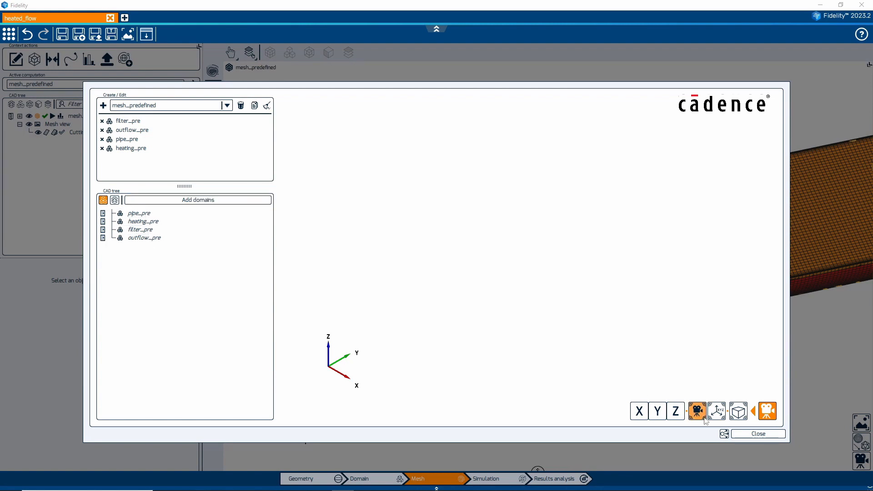
Leave the mesh setup editor and check the advanced domain settings of all four domains in mesh_predefined
{"action": "left_click", "coordinate": [746, 434]}
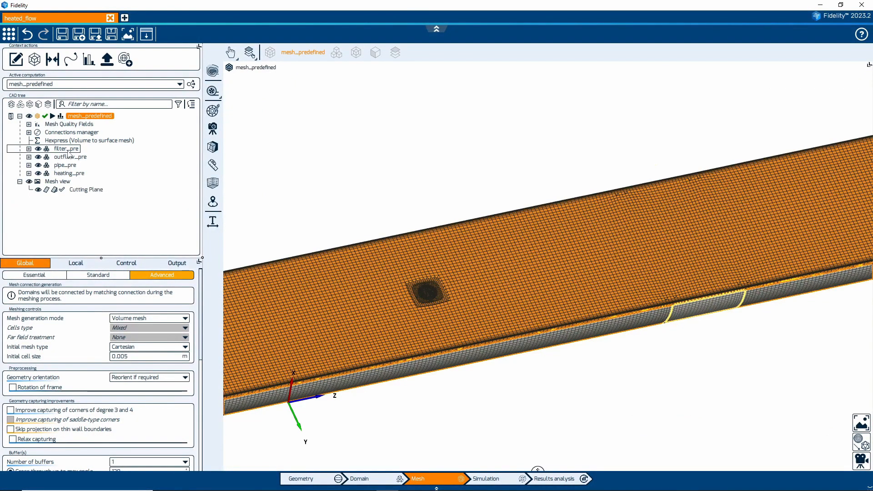
{"action": "left_click", "coordinate": [68, 149]}
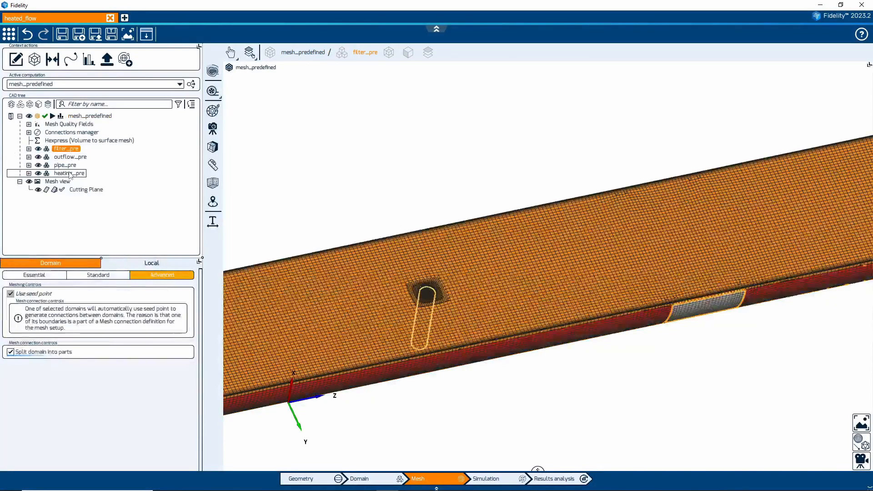
{"action": "left_click", "coordinate": [69, 174], "text": "shift"}
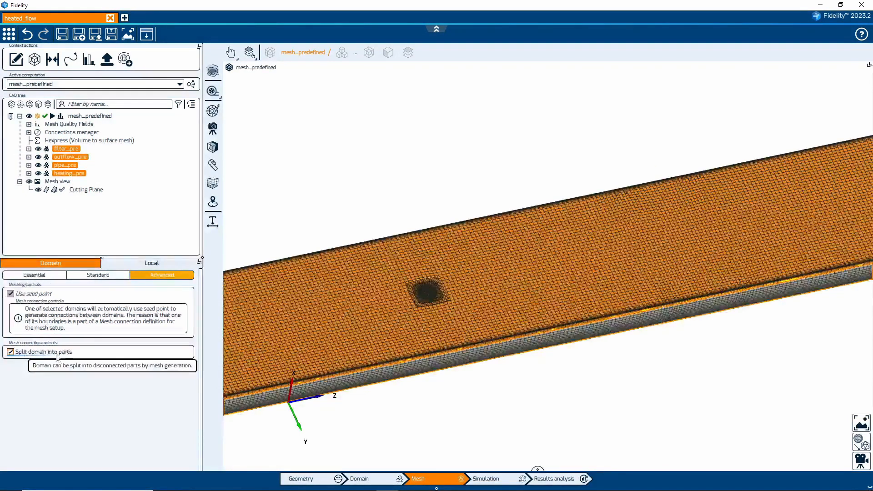
Review the global settings of mesh_predefined, including the available initial mesh types, and open its generation controls
{"action": "left_click", "coordinate": [97, 117]}
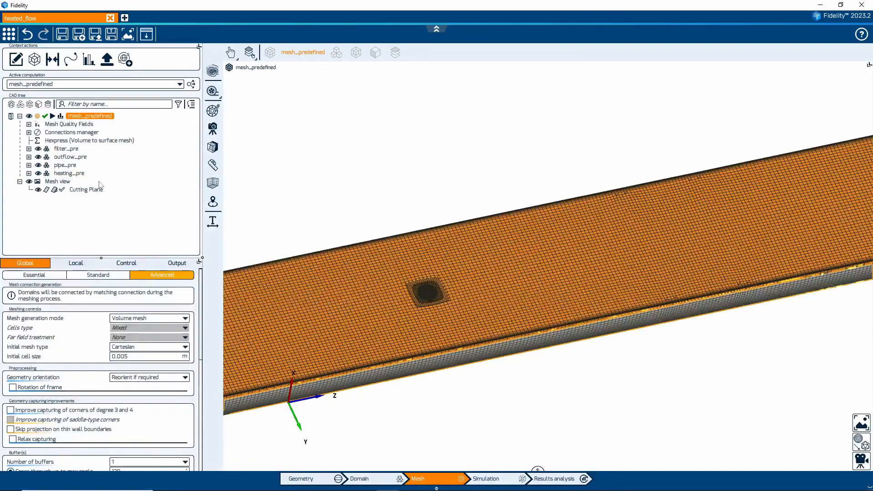
{"action": "left_click", "coordinate": [130, 349]}
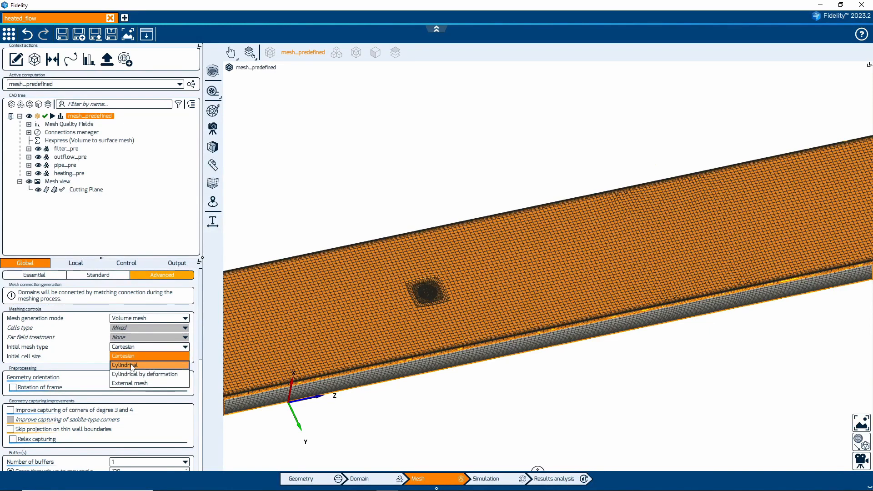
{"action": "left_click", "coordinate": [109, 357]}
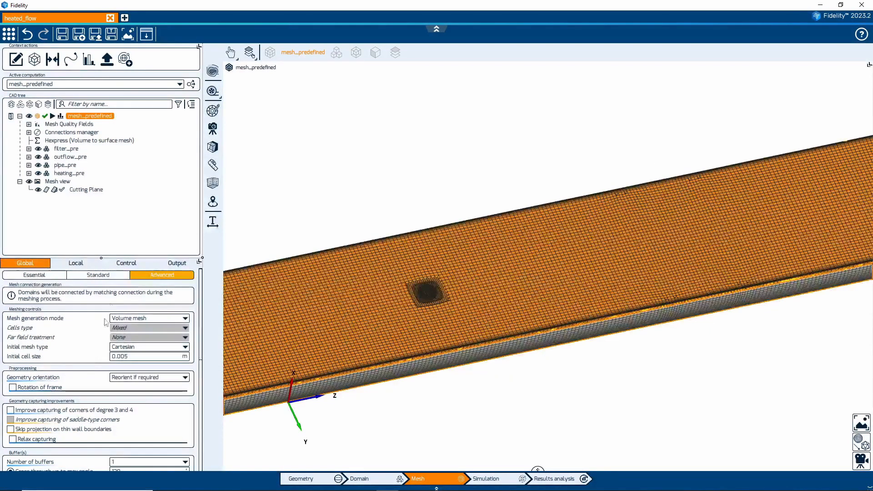
{"action": "left_click", "coordinate": [126, 263]}
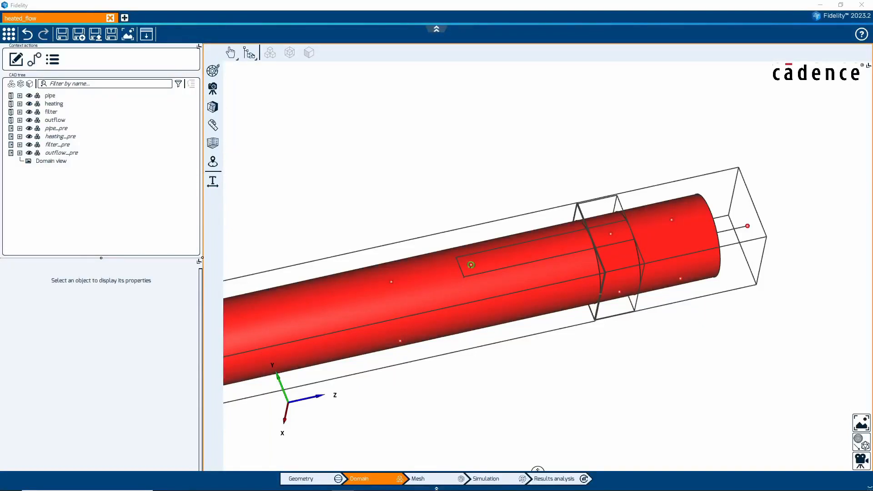
Look over the geometry families, then check the list of defined connections in the domain stage
{"action": "left_click", "coordinate": [314, 479]}
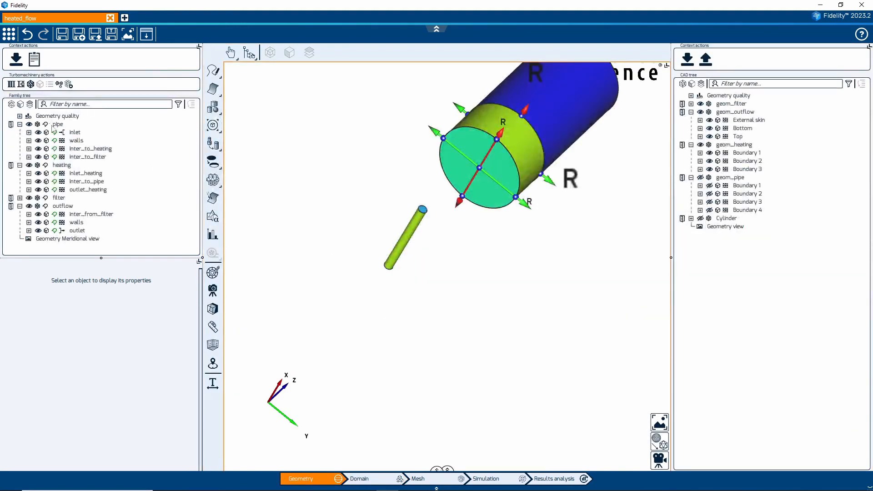
{"action": "left_click", "coordinate": [365, 480]}
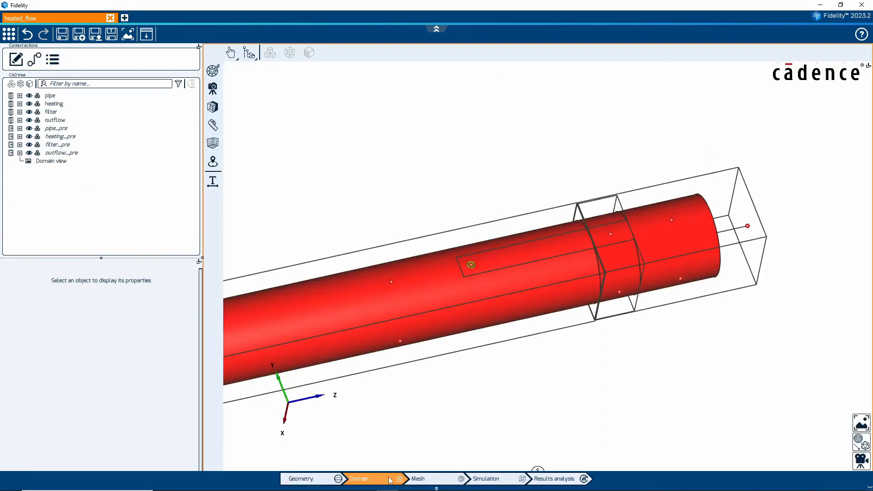
{"action": "left_click", "coordinate": [34, 59]}
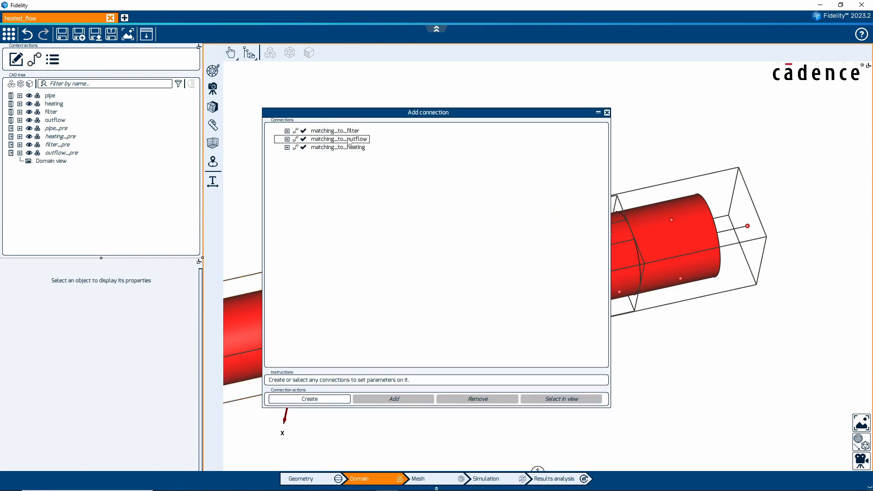
{"action": "left_click", "coordinate": [607, 113]}
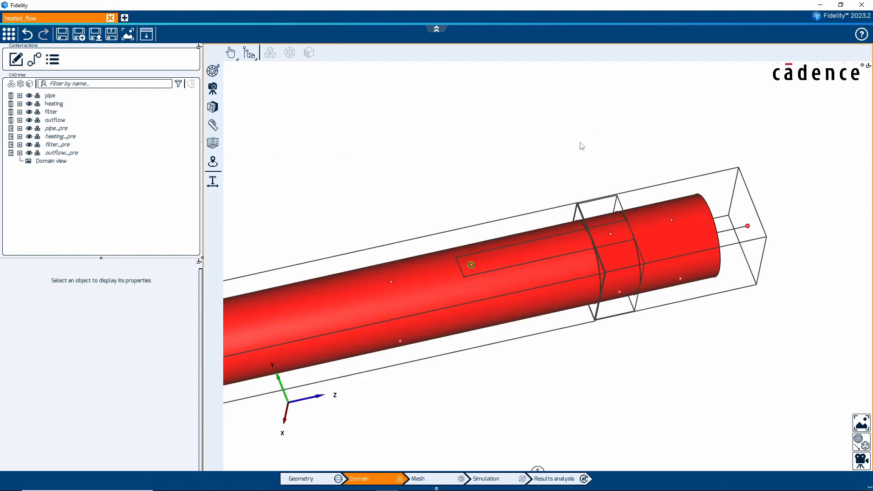
Compare the domains assigned to the mesh_automatic and mesh_predefined setups in the mesh setup editor
{"action": "left_click", "coordinate": [445, 481]}
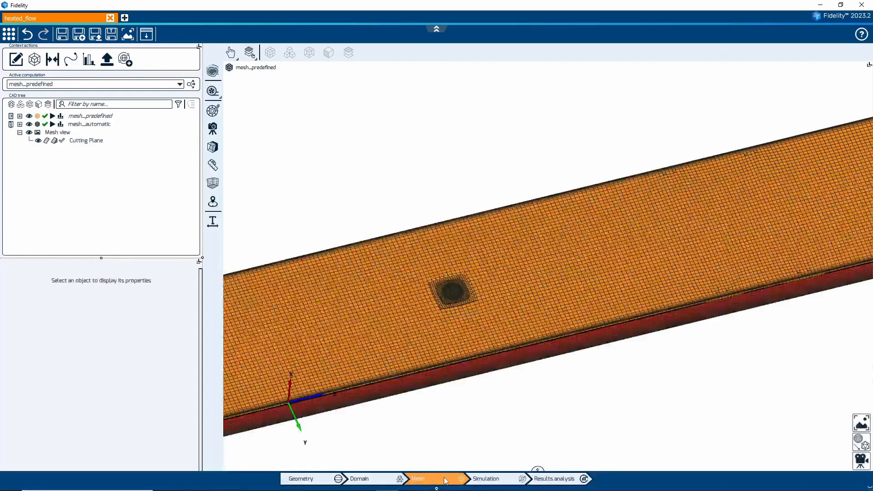
{"action": "left_click", "coordinate": [97, 124]}
{"action": "left_click", "coordinate": [16, 59]}
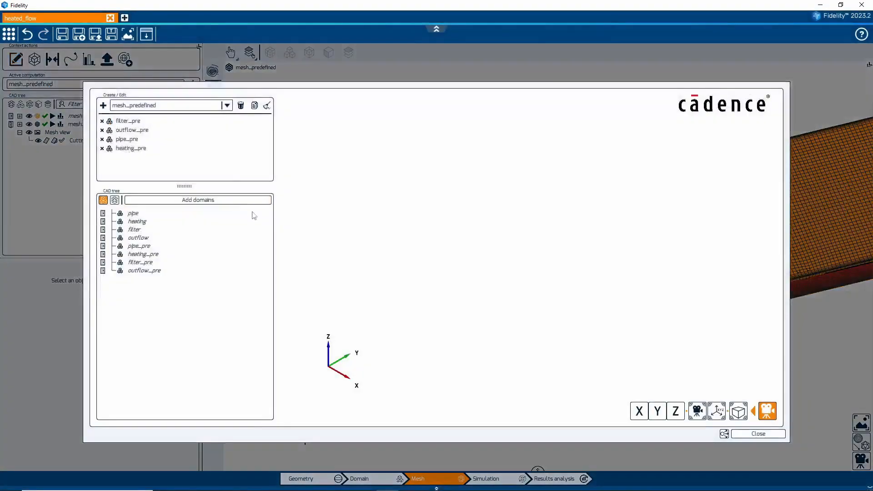
{"action": "left_click", "coordinate": [227, 105]}
{"action": "left_click", "coordinate": [152, 124]}
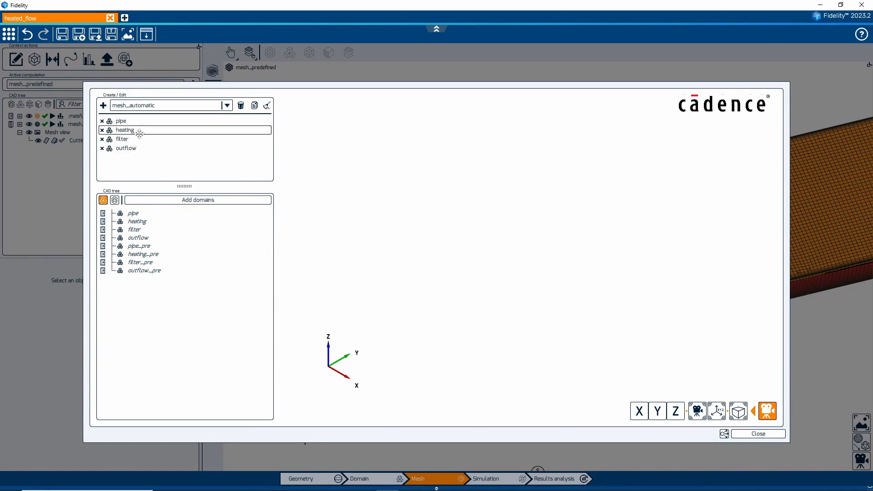
{"action": "left_click", "coordinate": [227, 105]}
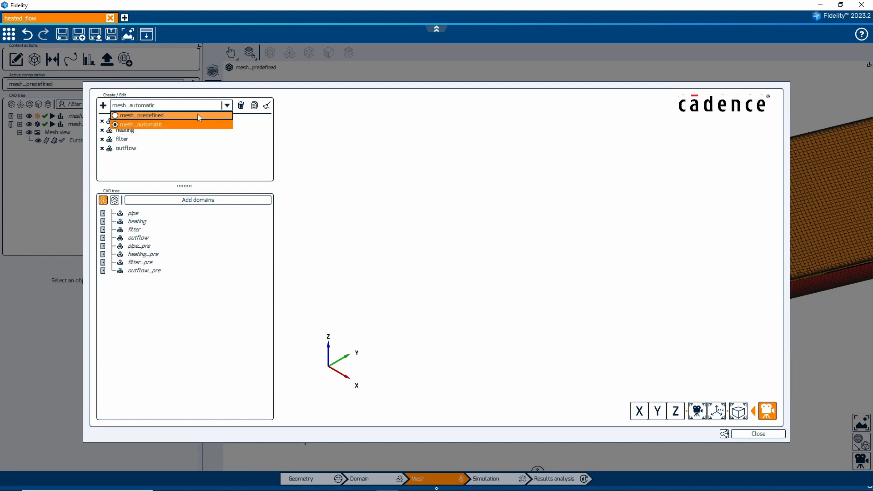
{"action": "left_click", "coordinate": [165, 115]}
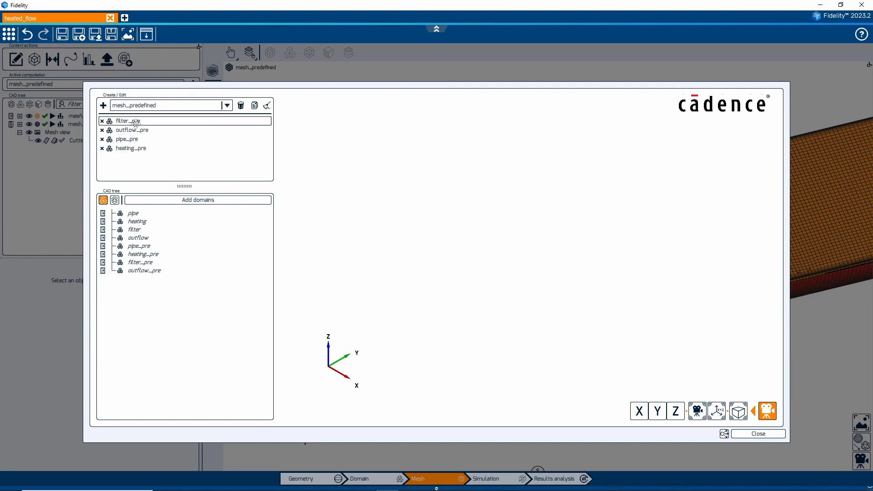
{"action": "left_click", "coordinate": [756, 434]}
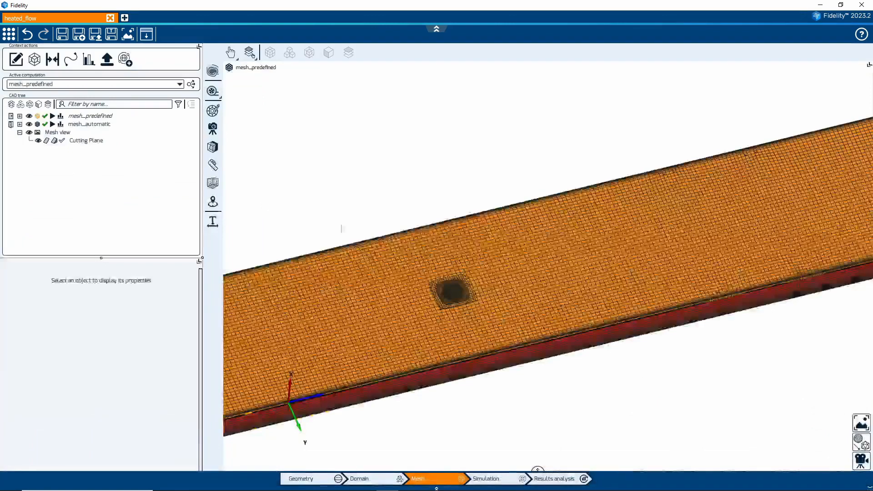
Check the advanced domain settings of pipe, heating, filter and outflow in mesh_automatic
{"action": "left_click", "coordinate": [86, 124]}
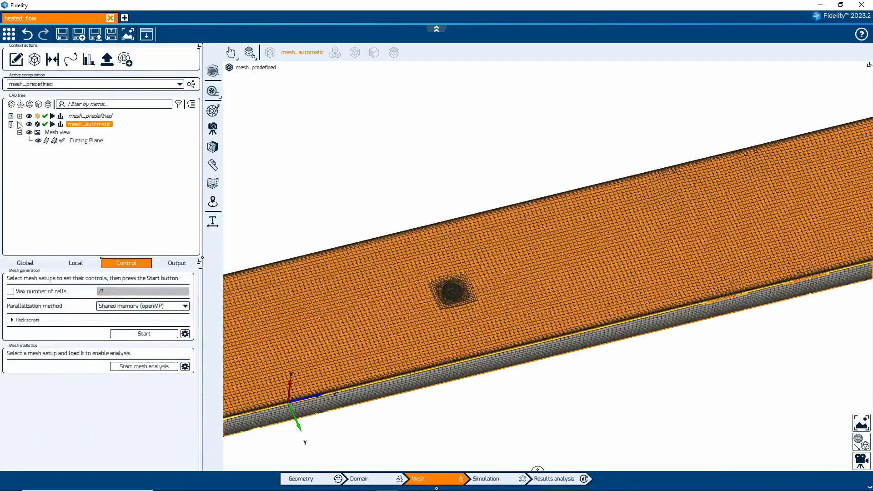
{"action": "left_click", "coordinate": [20, 124]}
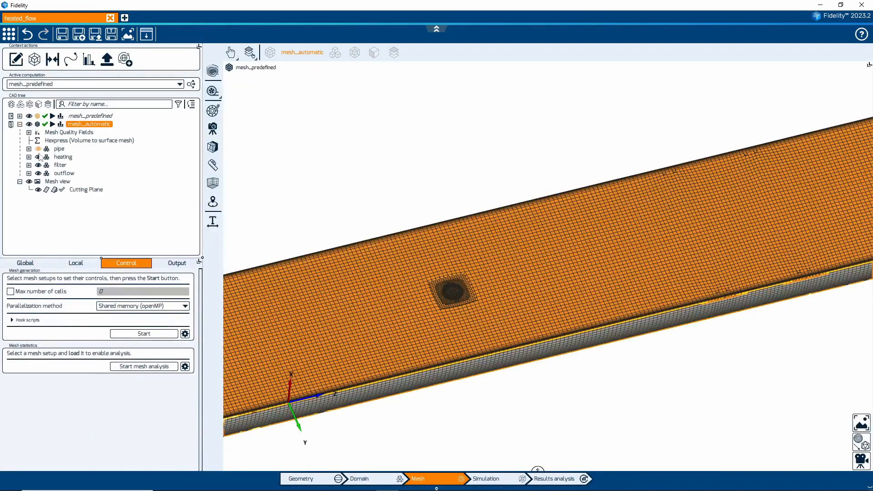
{"action": "left_click", "coordinate": [62, 174], "text": "shift"}
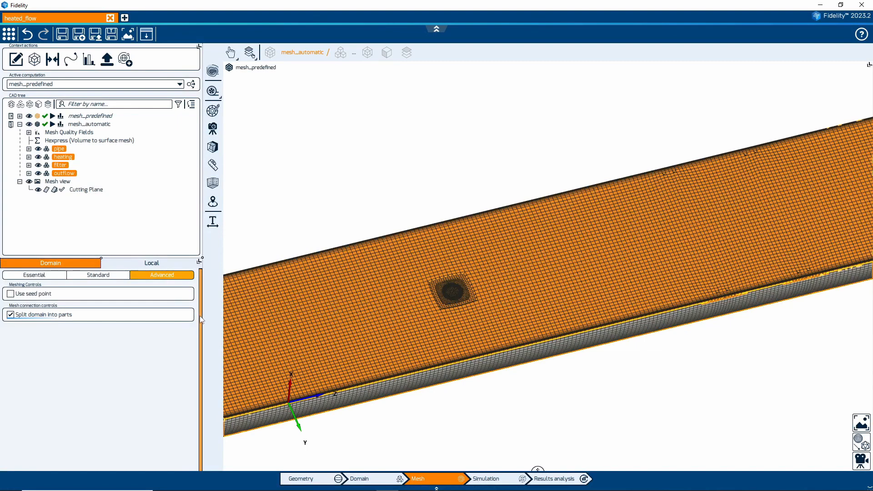
Return to the domain stage and open the list of defined connections
{"action": "left_click", "coordinate": [364, 479]}
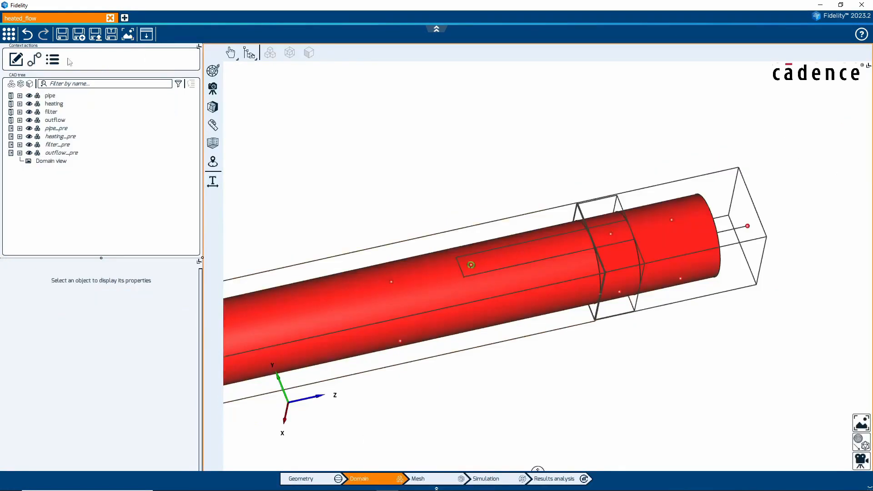
{"action": "left_click", "coordinate": [34, 59]}
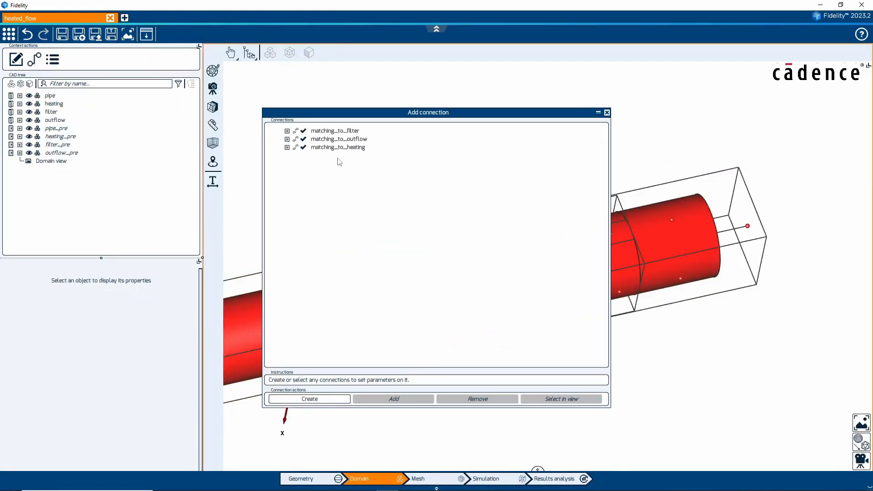